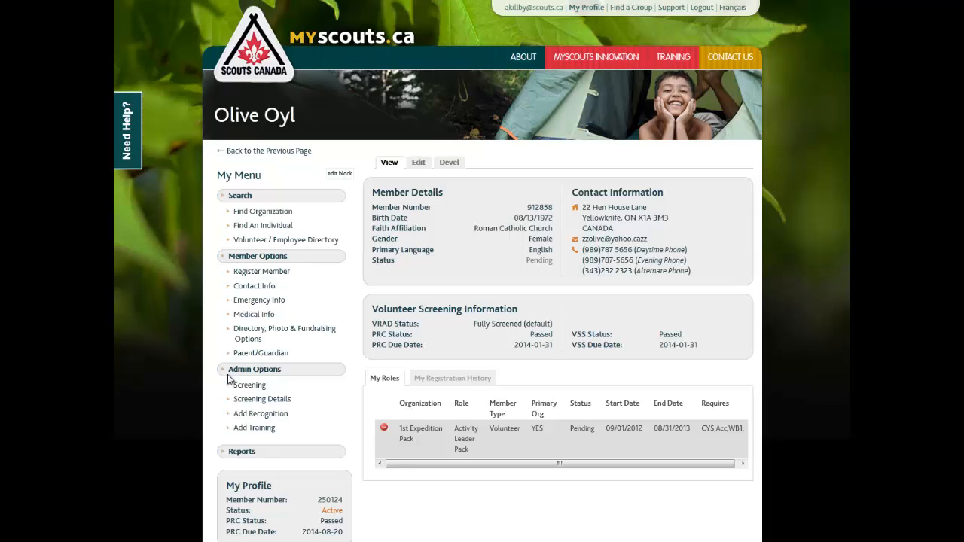
# Open the member's volunteer screening window from the admin options and review the VSS and PRC records
pyautogui.click(261, 386)
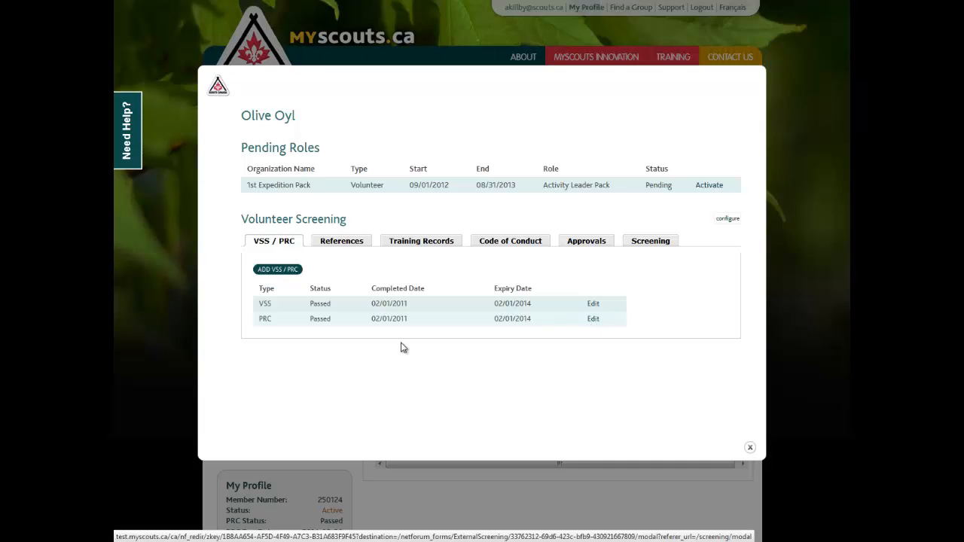
pyautogui.moveTo(248, 323); pyautogui.dragTo(335, 325)
pyautogui.click(336, 325)
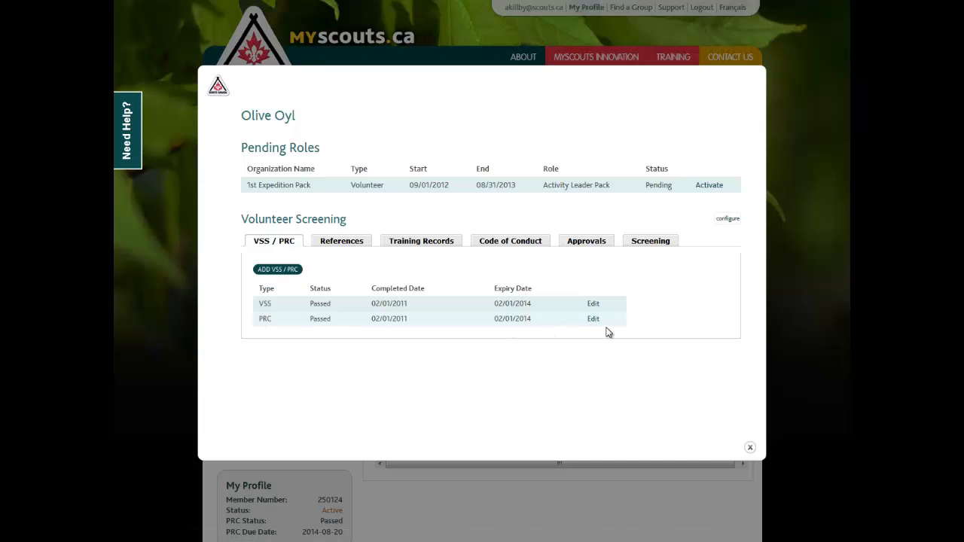
# Open the PRC record's edit form, review its type, dates and status fields, and go back without saving
pyautogui.click(595, 323)
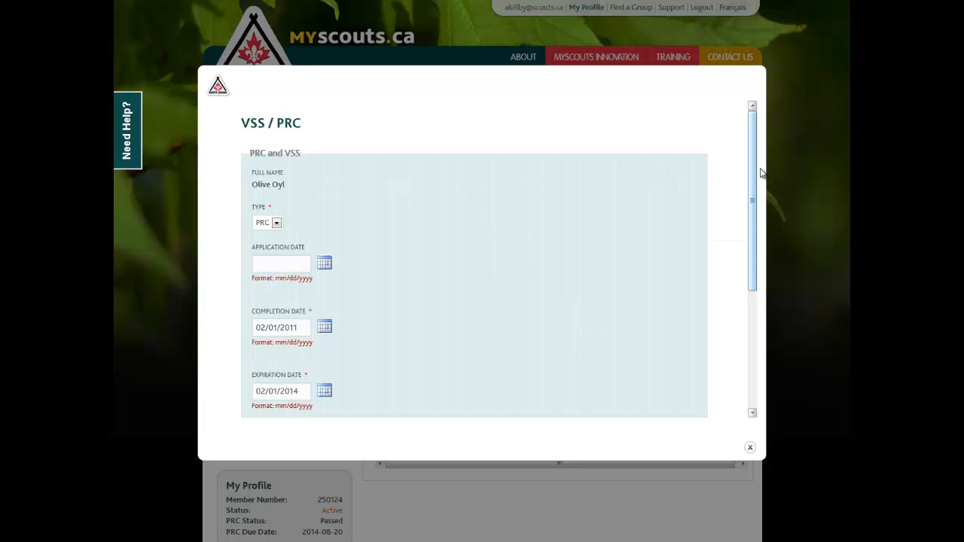
pyautogui.scroll(-1, 755, 196)
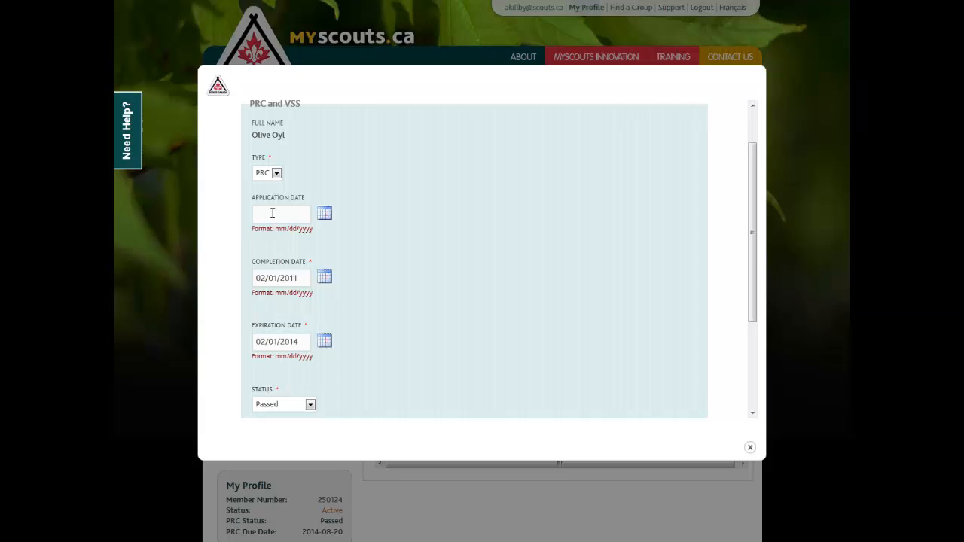
pyautogui.click(276, 174)
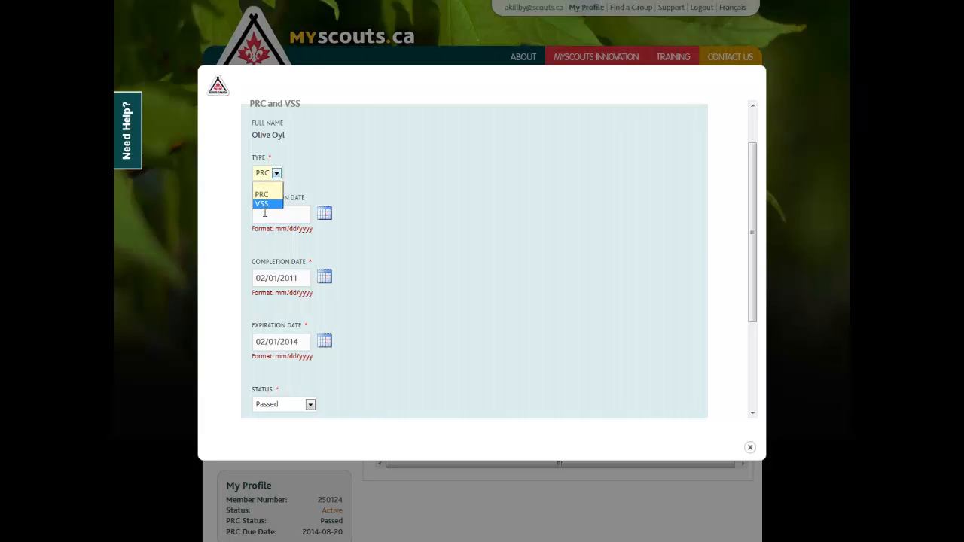
pyautogui.click(268, 204)
pyautogui.click(276, 173)
pyautogui.click(264, 195)
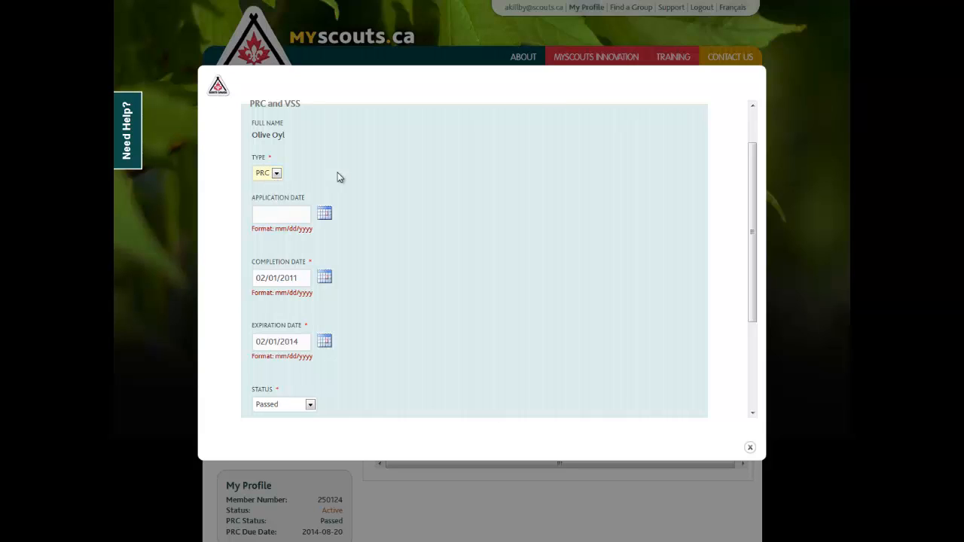
pyautogui.rightClick(347, 169)
pyautogui.click(517, 188)
pyautogui.rightClick(514, 188)
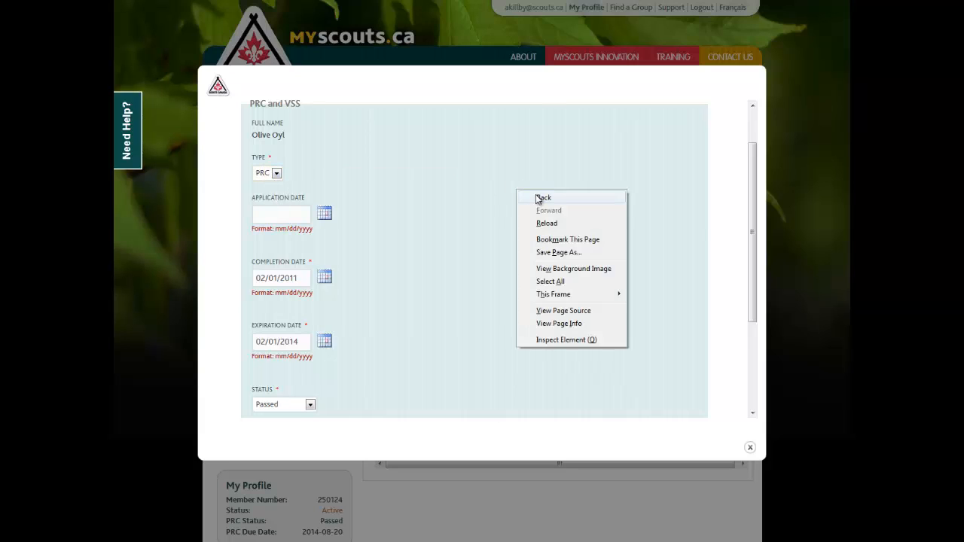
pyautogui.click(539, 198)
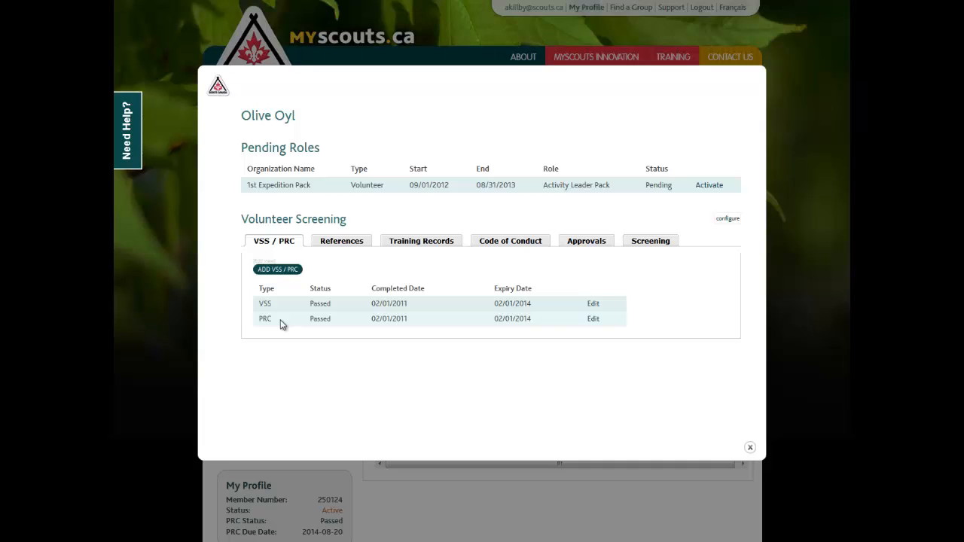
# Switch to the References tab and review the list of reference records
pyautogui.click(338, 242)
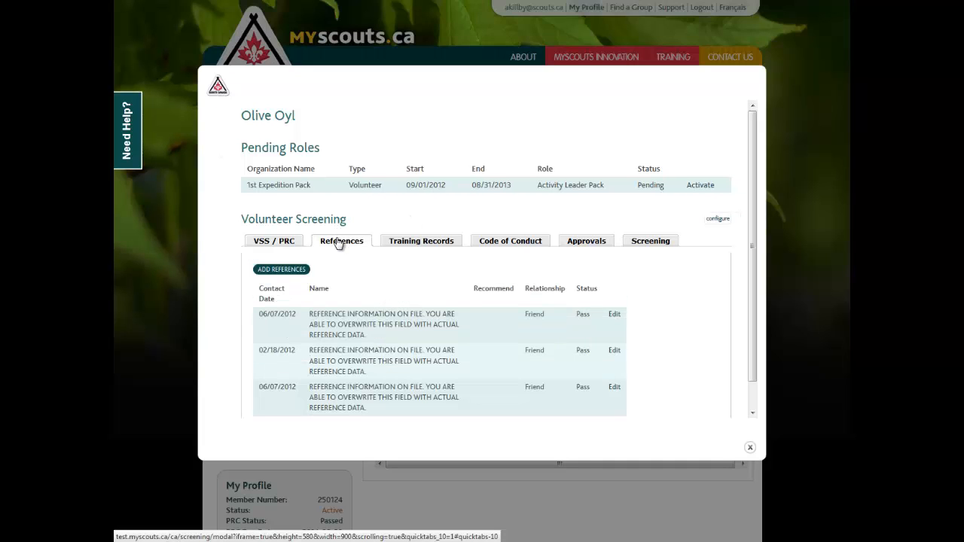
pyautogui.scroll(-1, 338, 243)
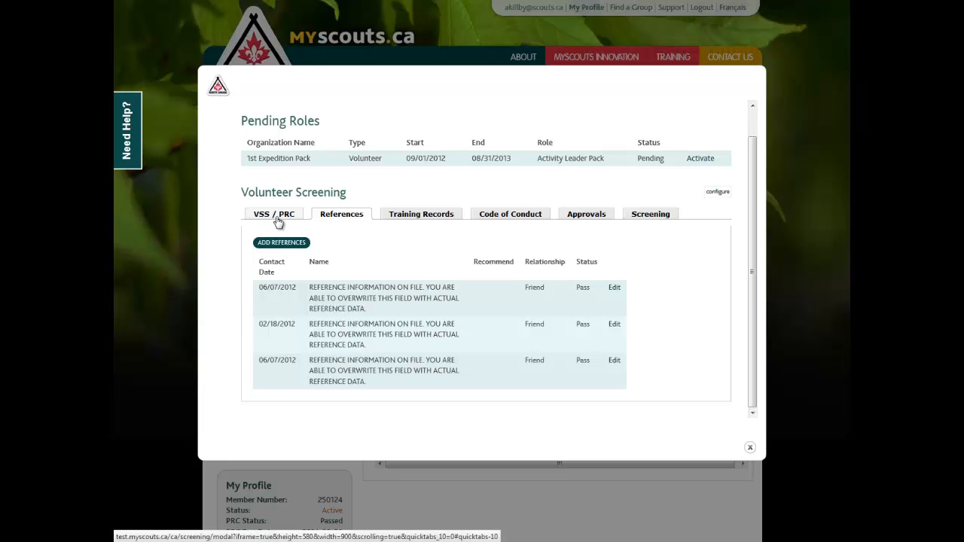
pyautogui.click(278, 219)
pyautogui.click(352, 242)
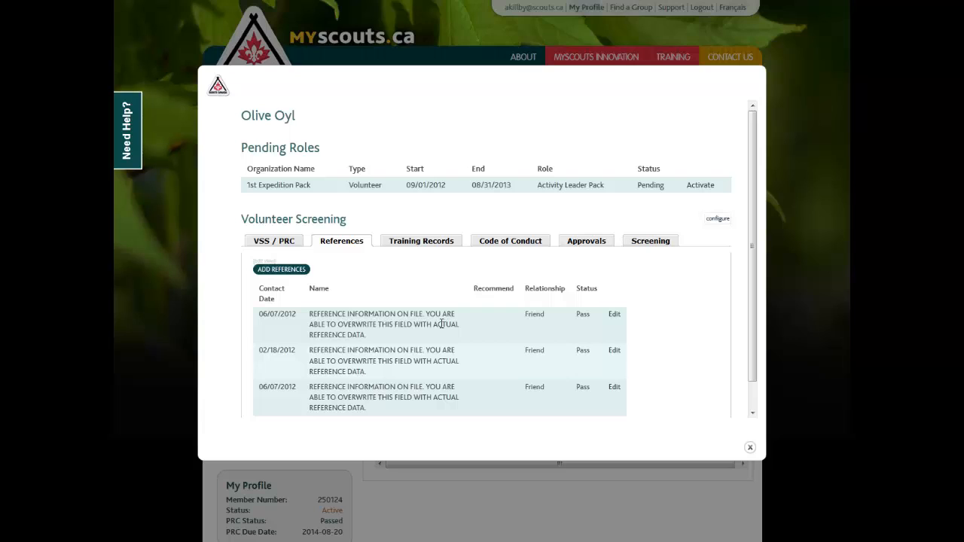
pyautogui.scroll(-1, 427, 358)
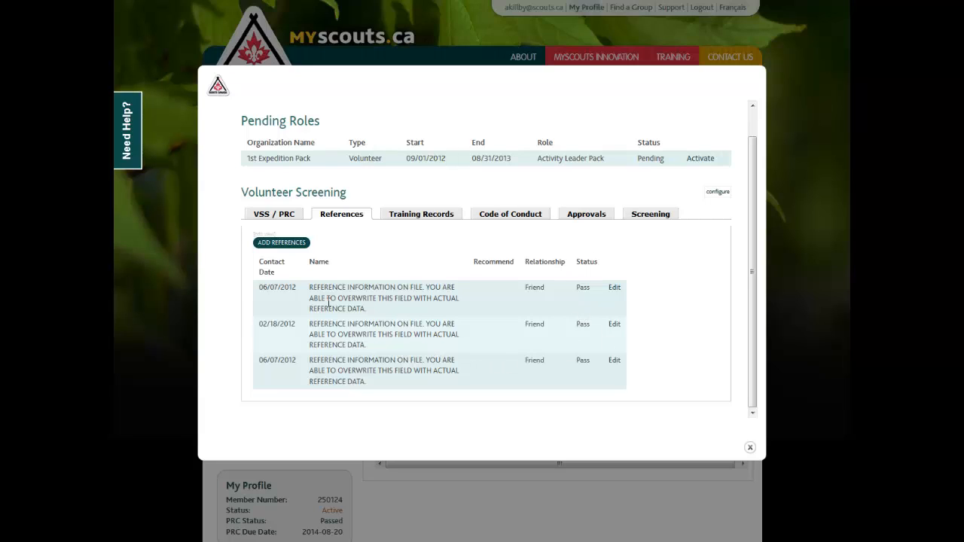
# Open the first reference record's edit form, review its fields, and go back without saving
pyautogui.click(615, 290)
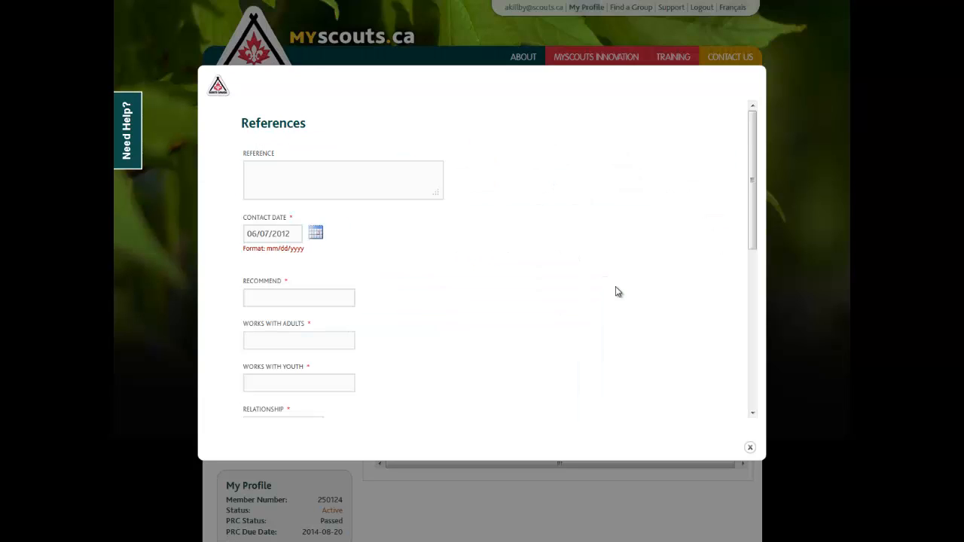
pyautogui.moveTo(756, 172); pyautogui.dragTo(691, 174)
pyautogui.rightClick(598, 174)
pyautogui.click(614, 184)
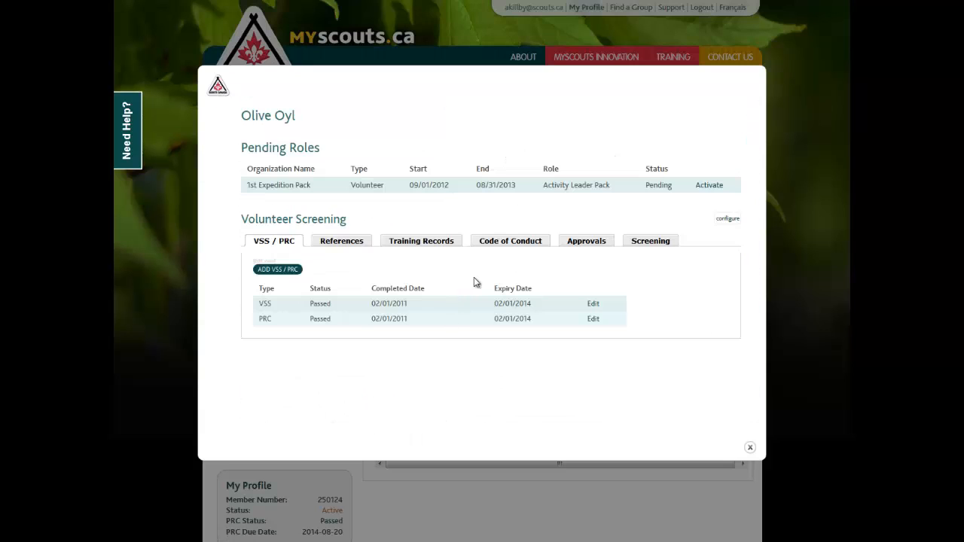
# Open the form for adding a new reference, review its required fields, and go back without saving
pyautogui.click(313, 243)
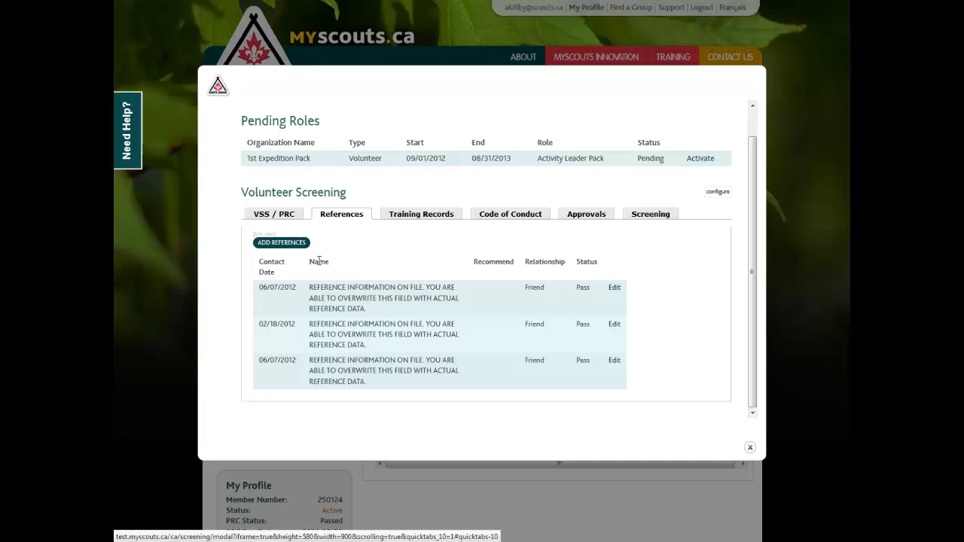
pyautogui.click(281, 242)
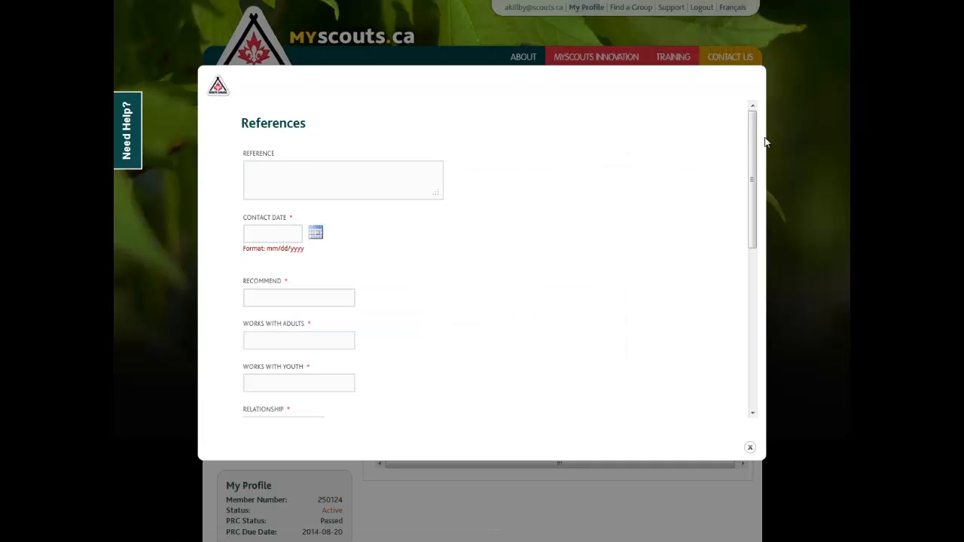
pyautogui.moveTo(753, 164); pyautogui.dragTo(737, 178)
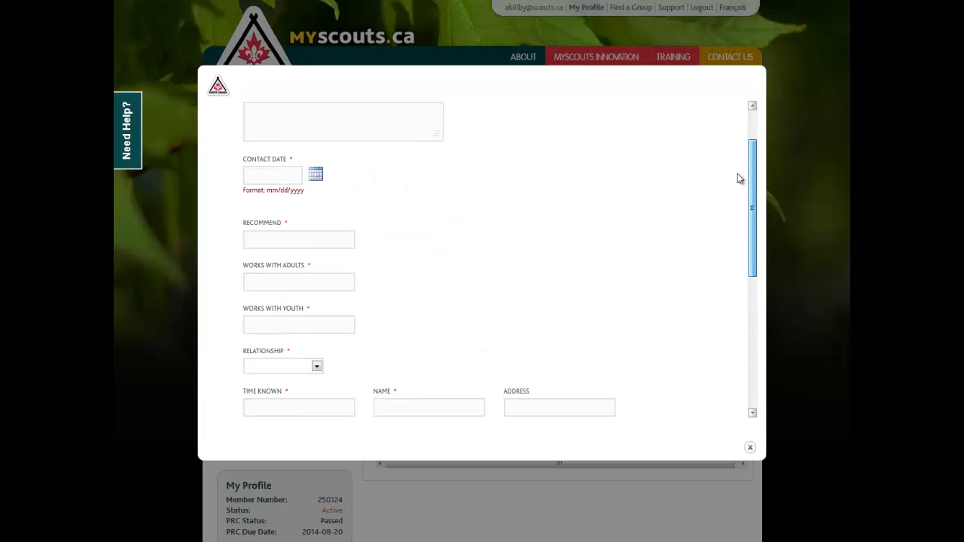
pyautogui.rightClick(604, 183)
pyautogui.click(627, 193)
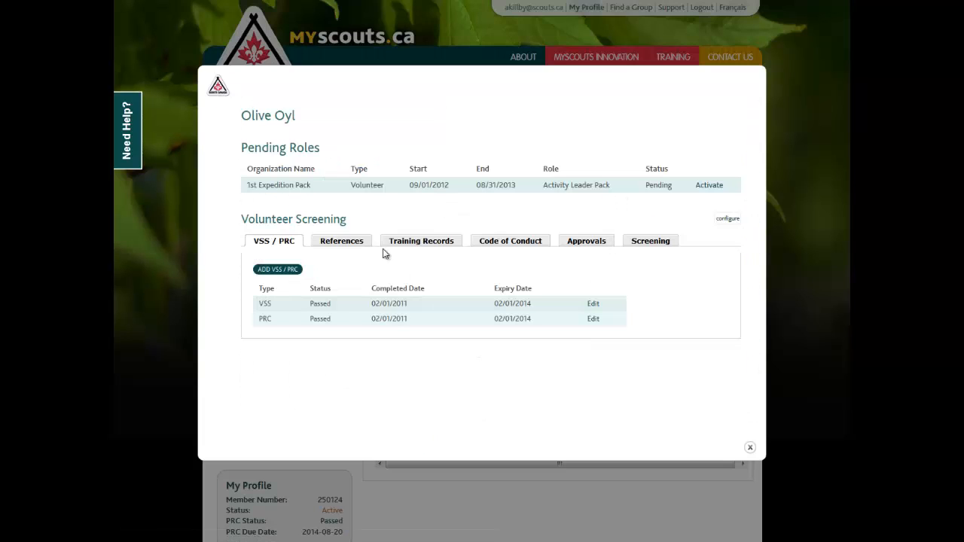
pyautogui.click(342, 241)
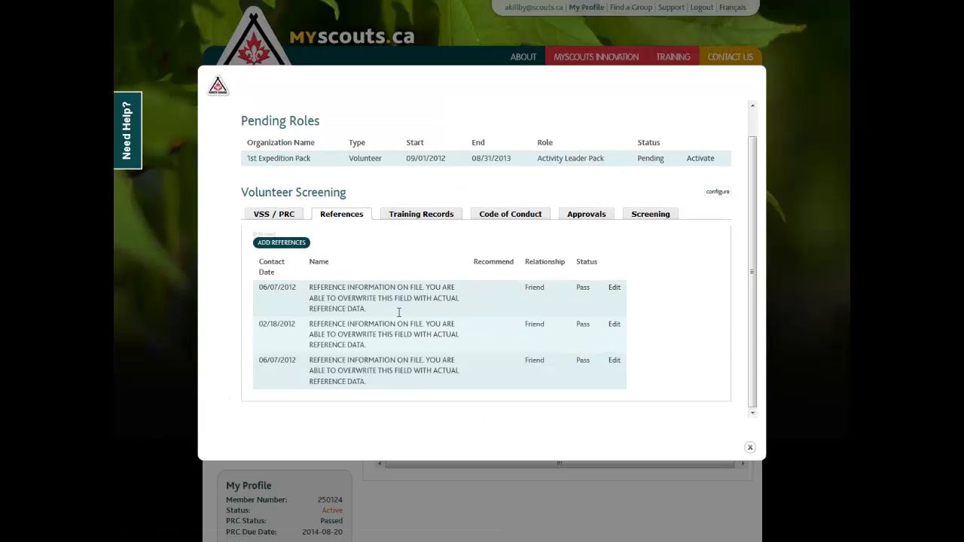
# Switch to the Training Records tab and review the listed courses and their statuses
pyautogui.click(433, 219)
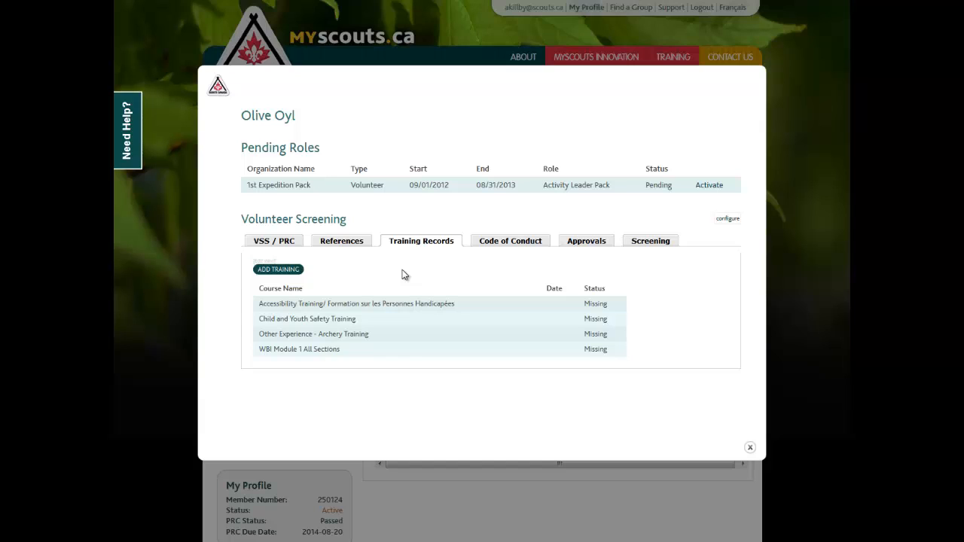
pyautogui.moveTo(298, 303); pyautogui.dragTo(340, 356)
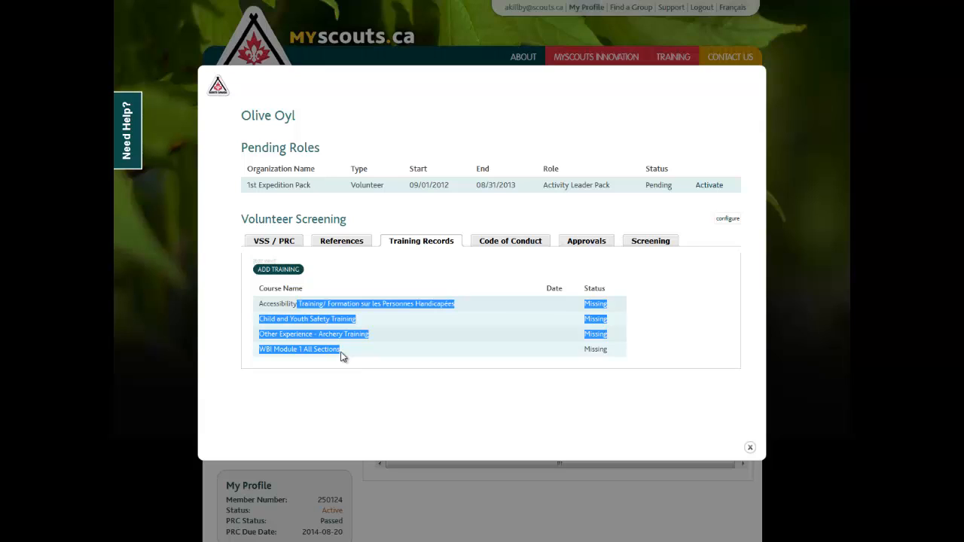
pyautogui.click(341, 356)
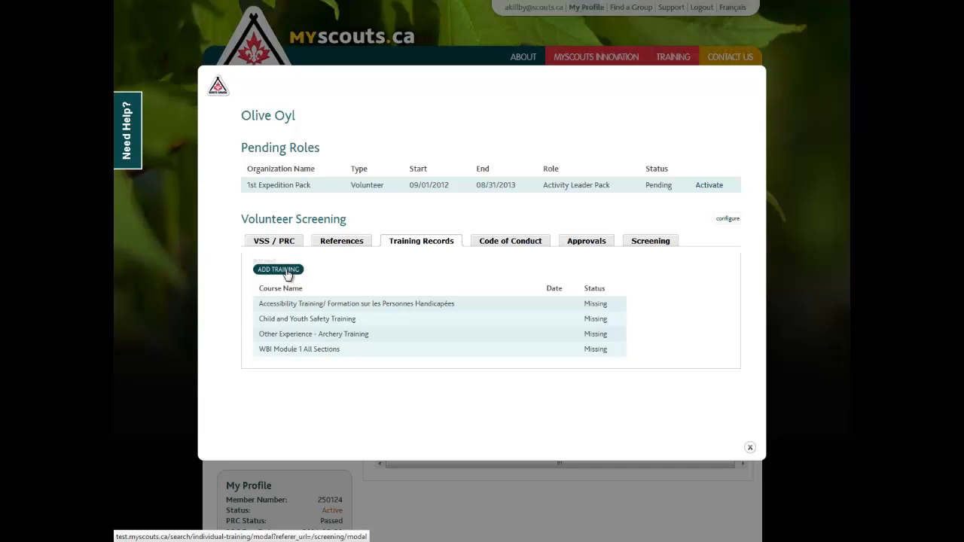
# Open the Add Training course selection list, review the available courses, and go back
pyautogui.click(279, 269)
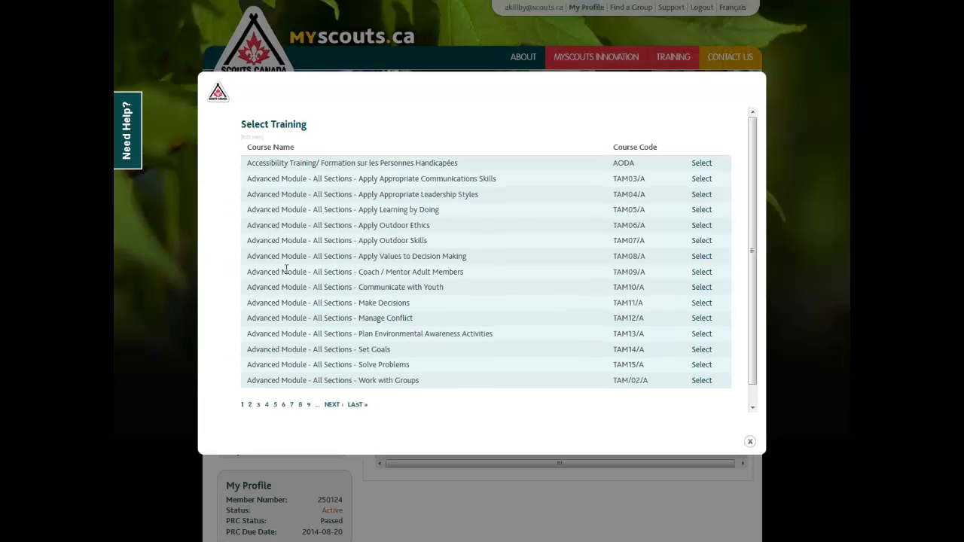
pyautogui.rightClick(354, 146)
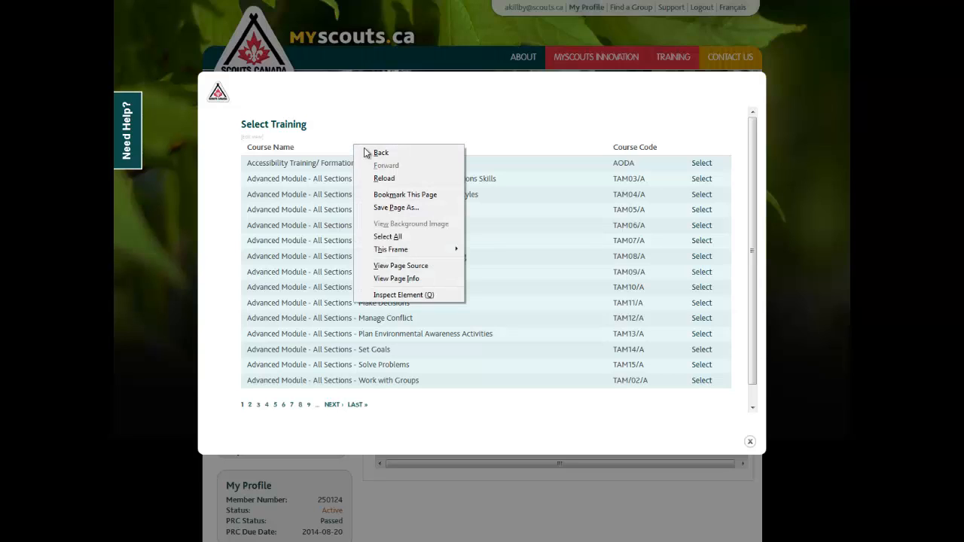
pyautogui.click(495, 245)
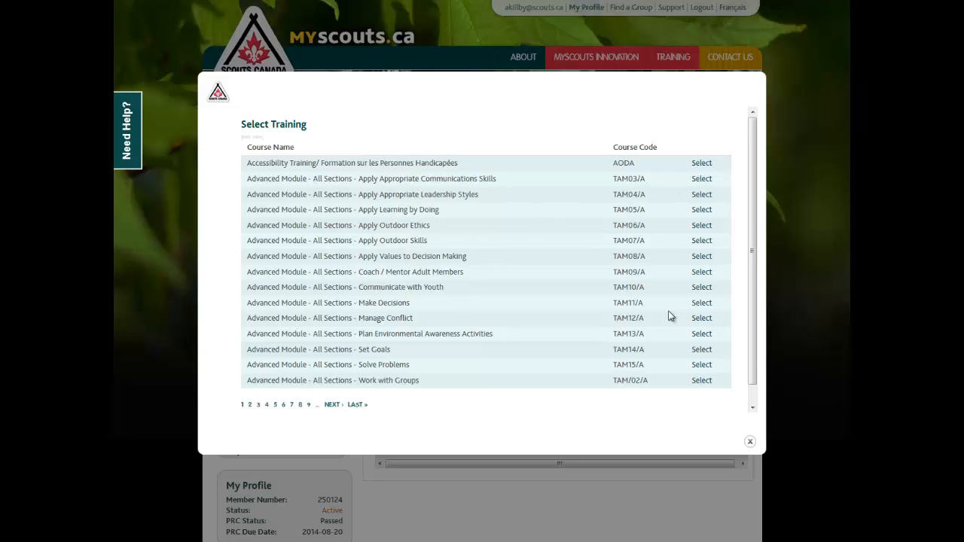
pyautogui.rightClick(502, 135)
pyautogui.click(521, 140)
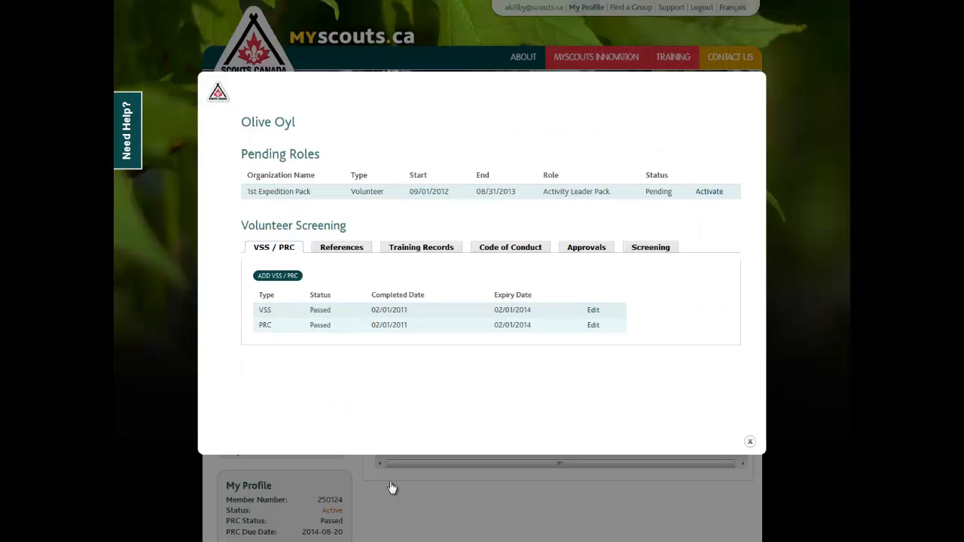
# Review the Code of Conduct, Approvals and Screening tabs in turn
pyautogui.click(509, 253)
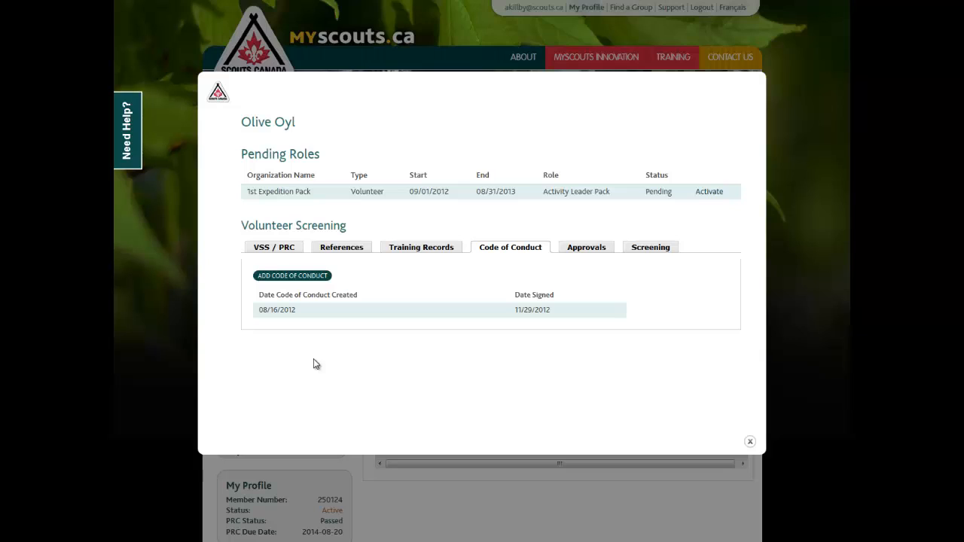
pyautogui.click(607, 248)
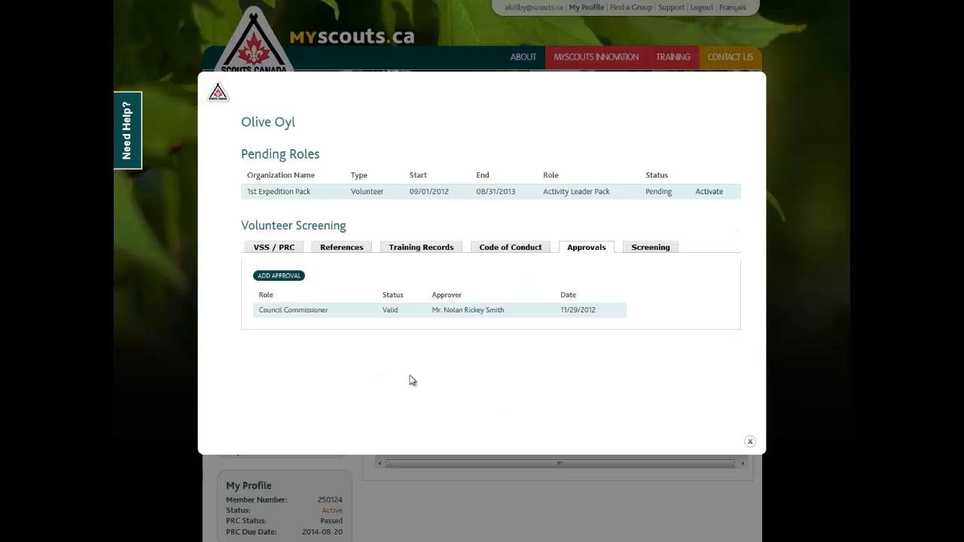
pyautogui.click(642, 252)
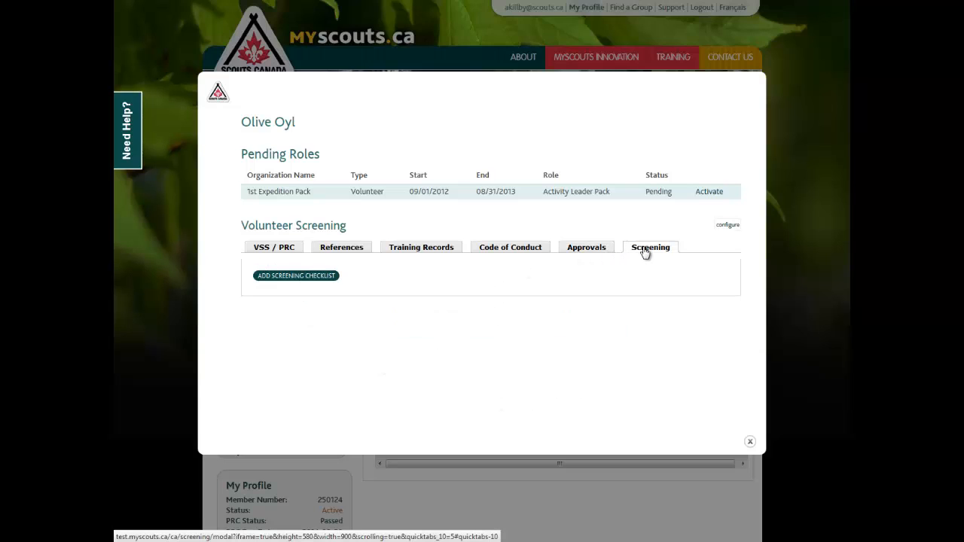
# Open the Volunteer Screening Checklist form, review its questions, and go back without saving
pyautogui.click(317, 280)
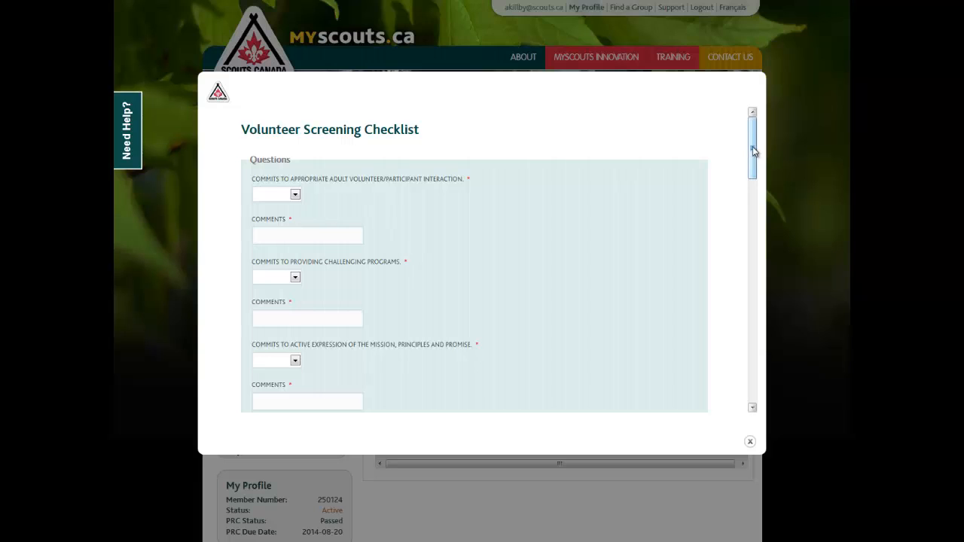
pyautogui.moveTo(753, 151); pyautogui.dragTo(754, 120)
pyautogui.rightClick(514, 174)
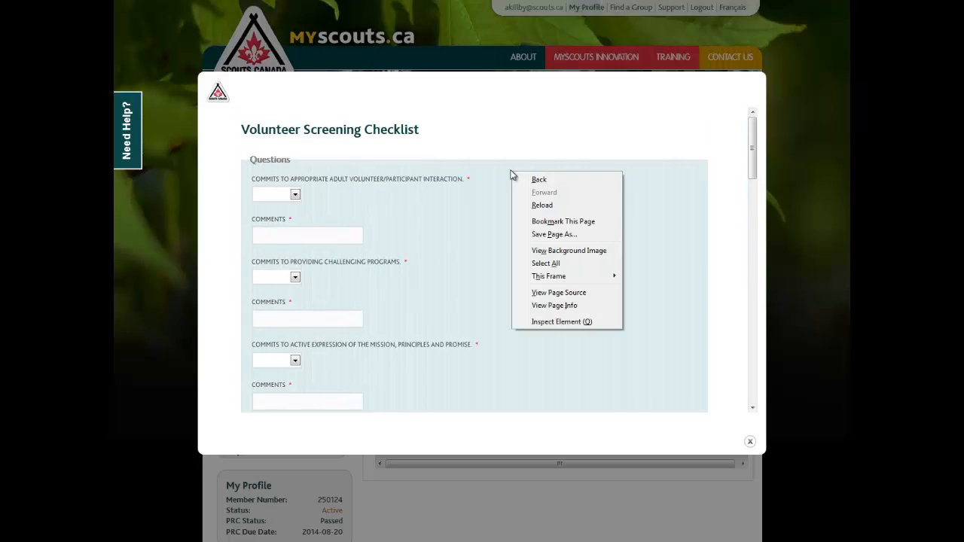
pyautogui.click(538, 179)
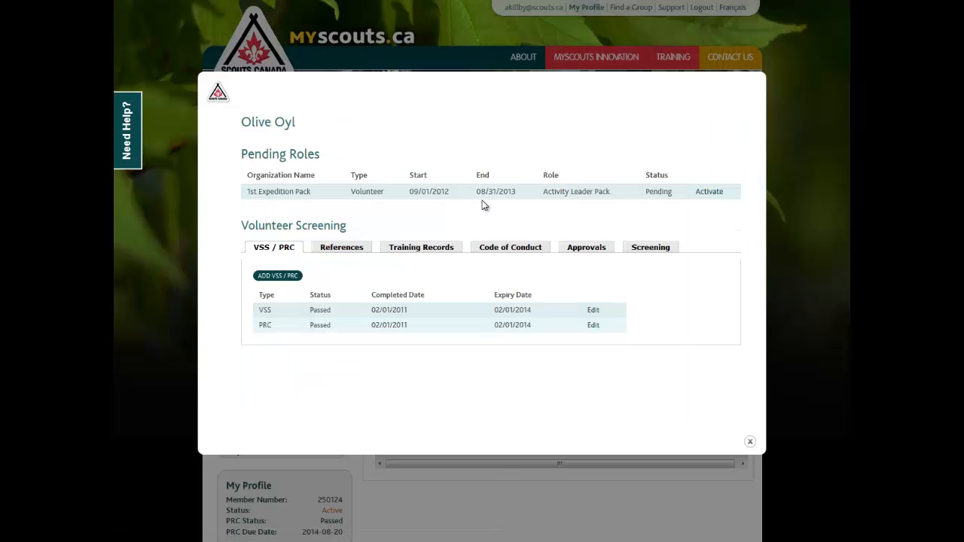
# Step through the References, Training Records, Code of Conduct, Approvals and Screening tabs again
pyautogui.click(355, 250)
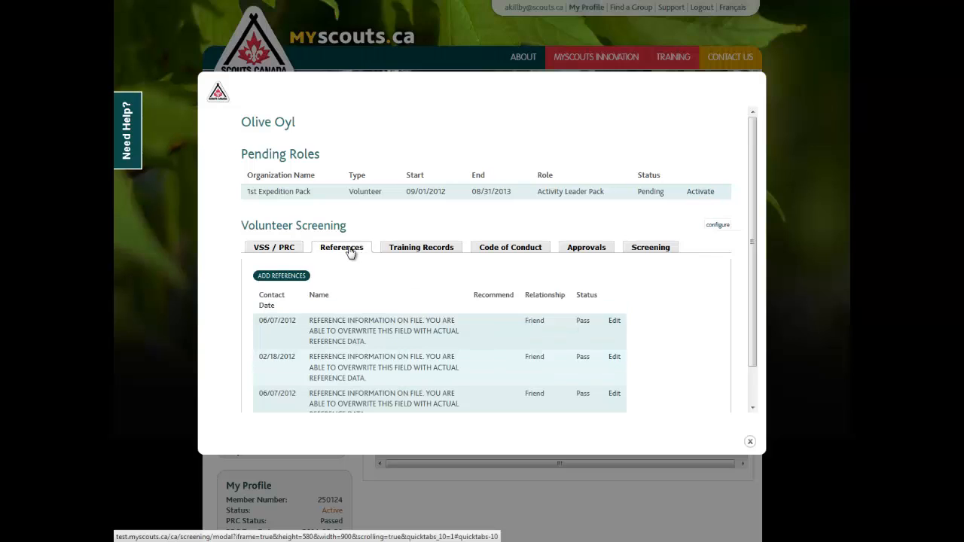
pyautogui.click(422, 251)
pyautogui.click(494, 250)
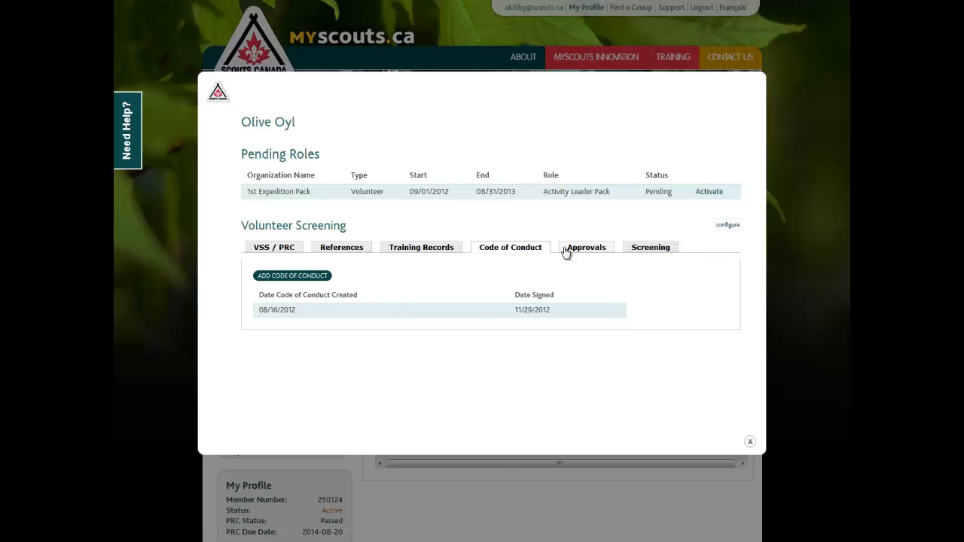
pyautogui.click(596, 251)
pyautogui.click(646, 251)
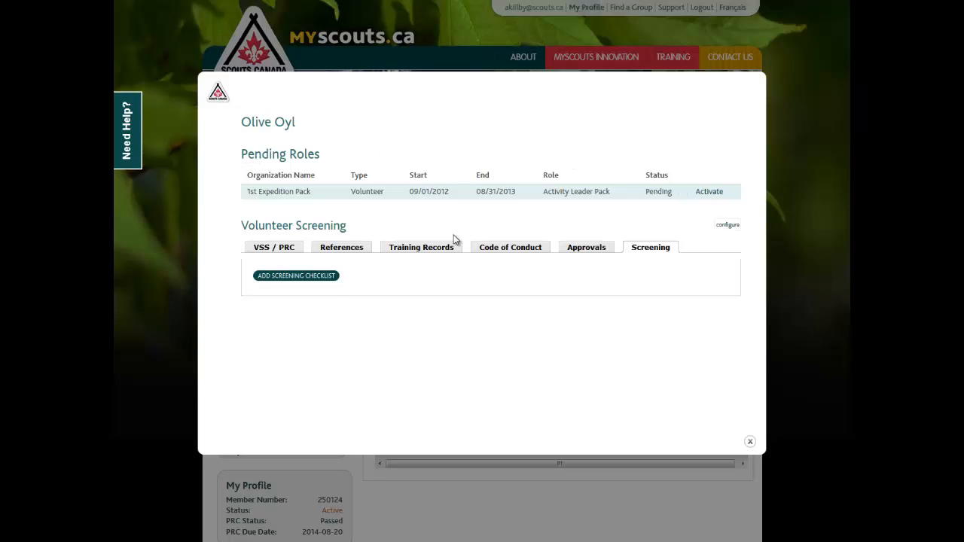
# Cycle once more through the Training Records, Code of Conduct, References, VSS / PRC, Approvals and Screening tabs
pyautogui.click(441, 249)
pyautogui.click(498, 249)
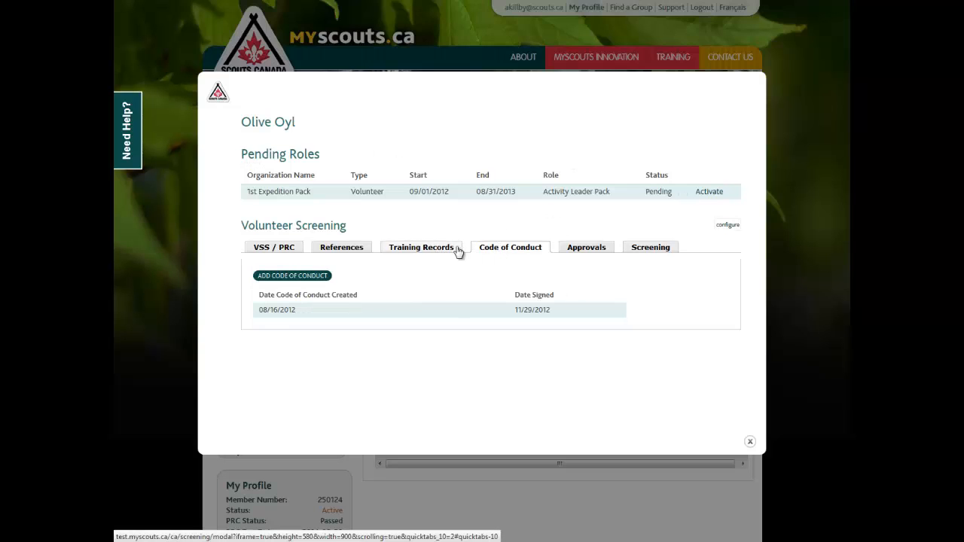
pyautogui.click(456, 251)
pyautogui.click(355, 248)
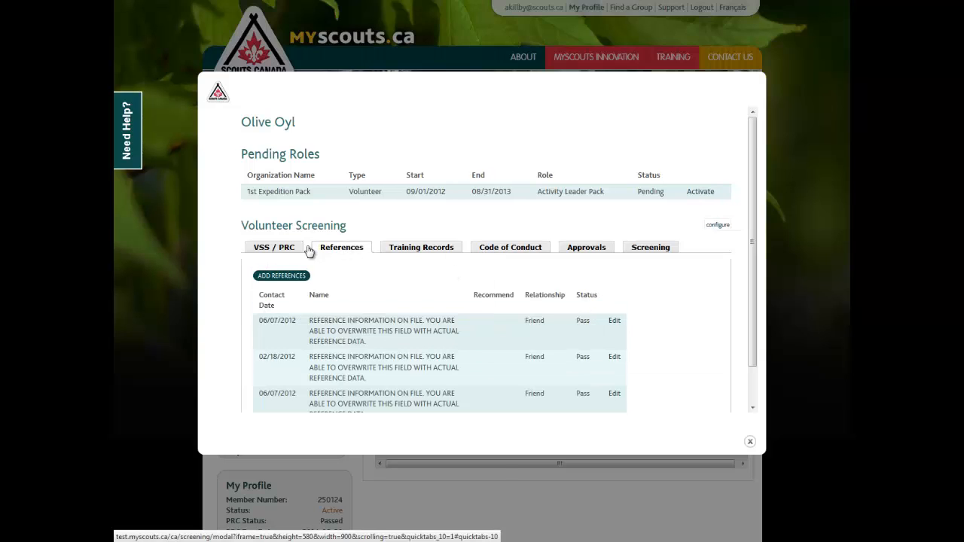
pyautogui.click(287, 250)
pyautogui.click(331, 247)
pyautogui.click(533, 249)
pyautogui.click(589, 257)
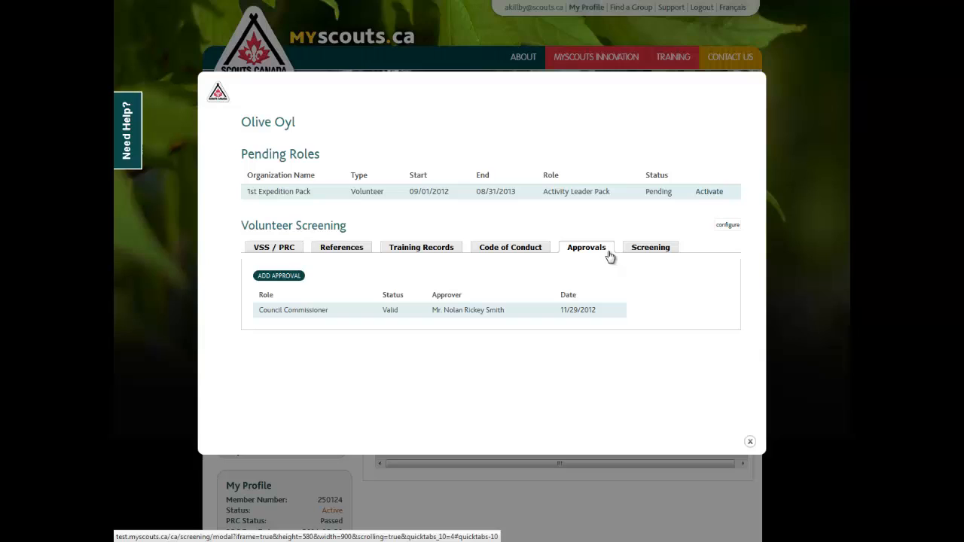
pyautogui.click(664, 251)
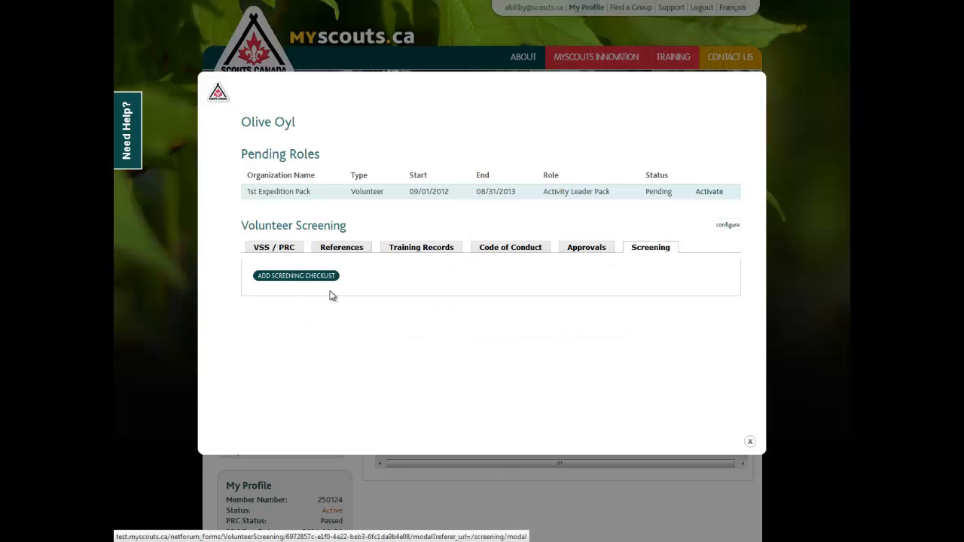
# Activate the pending Activity Leader Pack role, choosing to activate anyway despite the missing requirements
pyautogui.click(712, 193)
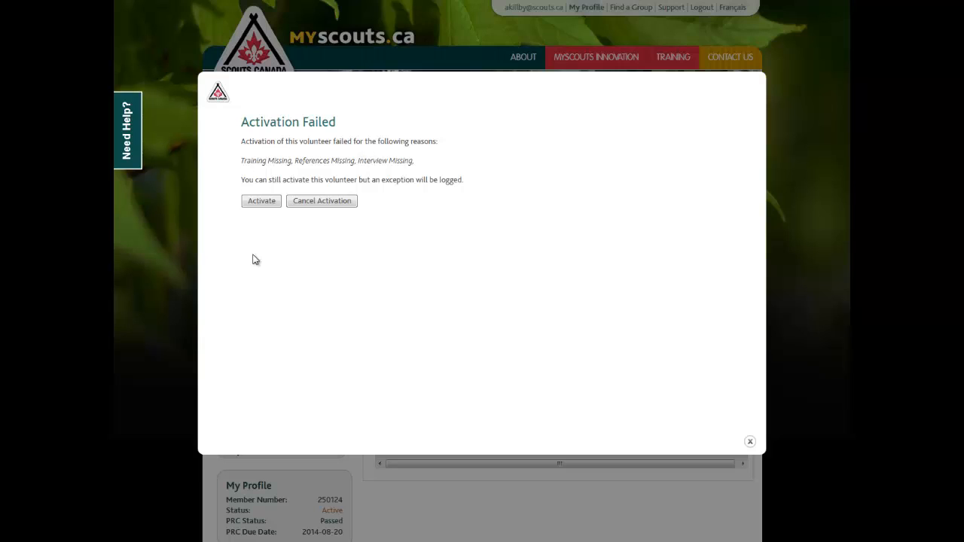
pyautogui.click(261, 201)
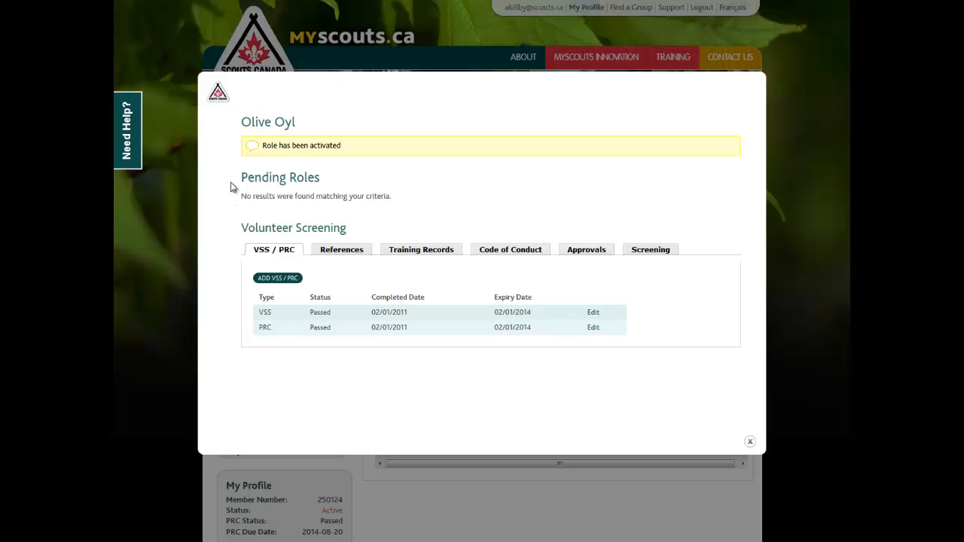
# Close the member's screening window and reopen it from the Screening admin option
pyautogui.moveTo(235, 179); pyautogui.dragTo(407, 200)
pyautogui.click(404, 201)
pyautogui.click(750, 445)
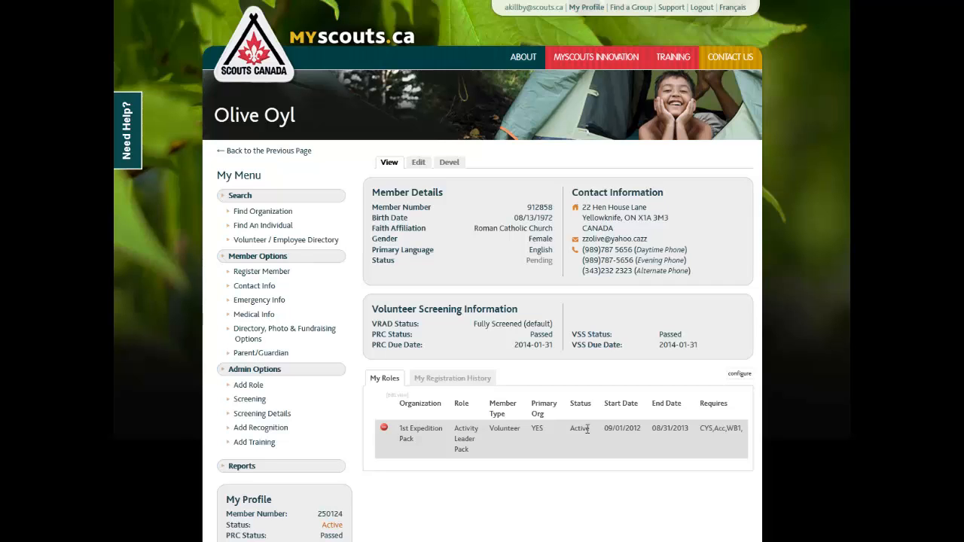
pyautogui.click(249, 399)
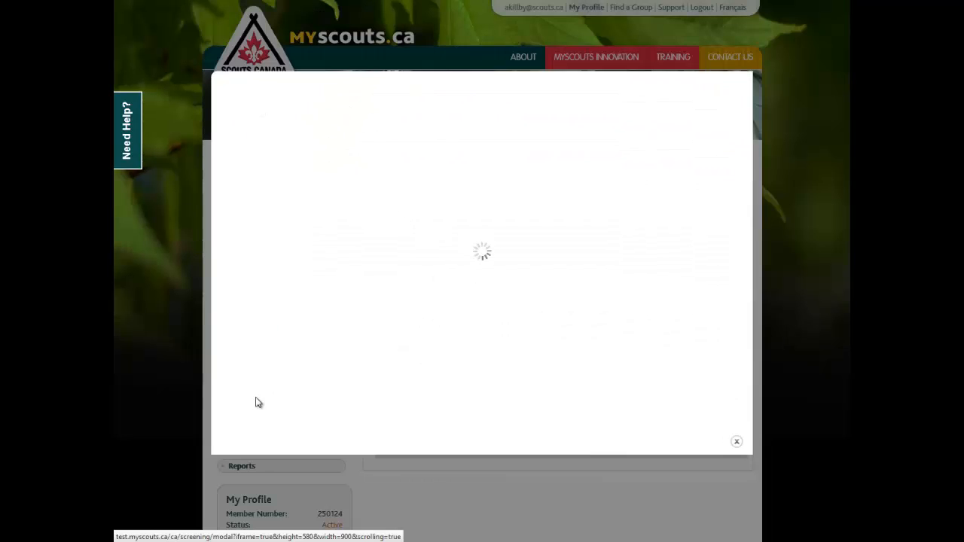